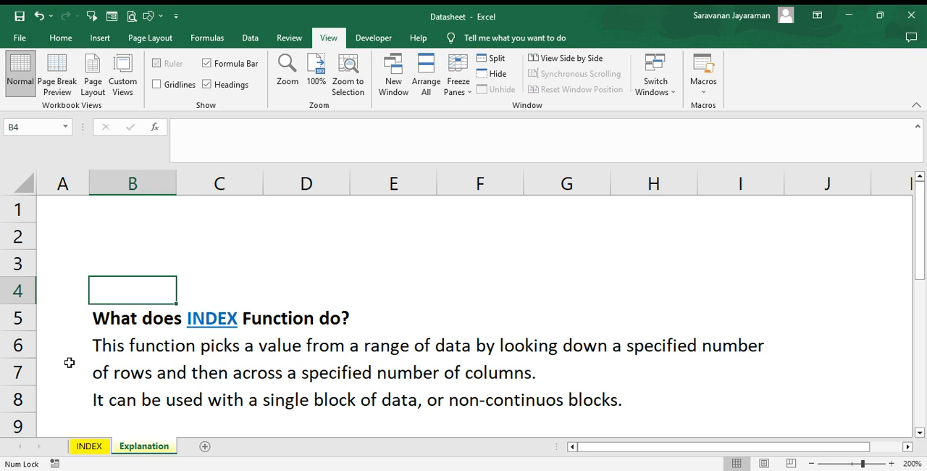
Step: Open the INDEX sheet and enter 4 for Stay Days in K2 and 5 for No of People Coming in K3
{"action": "left_click", "coordinate": [94, 447]}
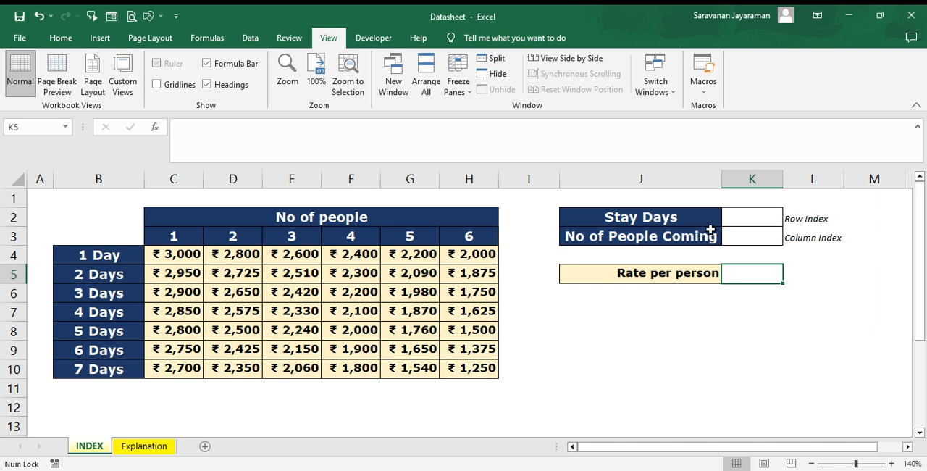
{"action": "left_click", "coordinate": [758, 217]}
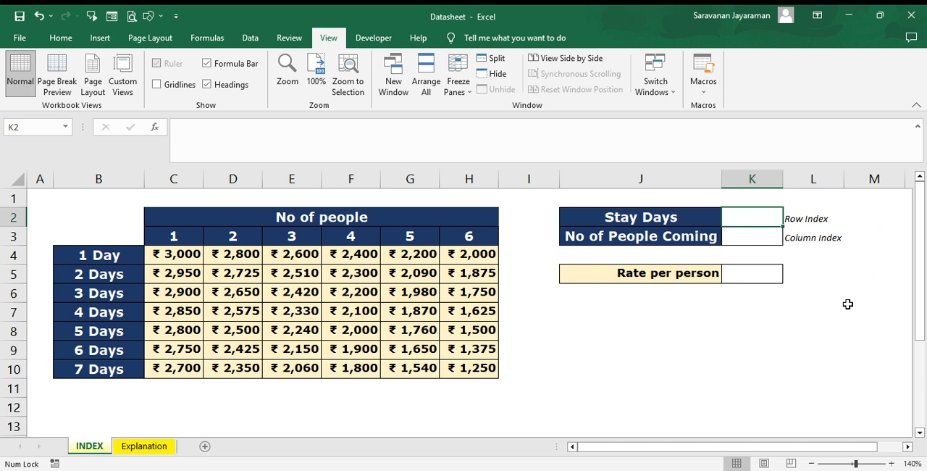
{"action": "type", "text": "4"}
{"action": "key", "text": "Return"}
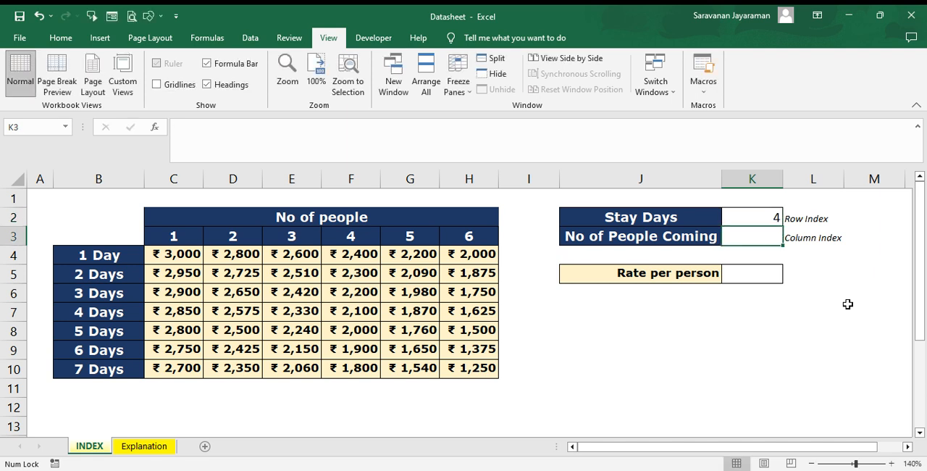
{"action": "type", "text": "5"}
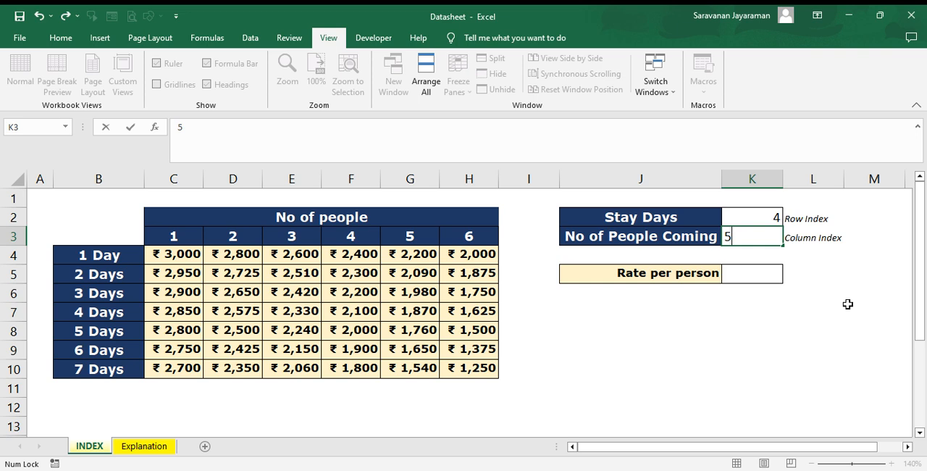
{"action": "key", "text": "Return"}
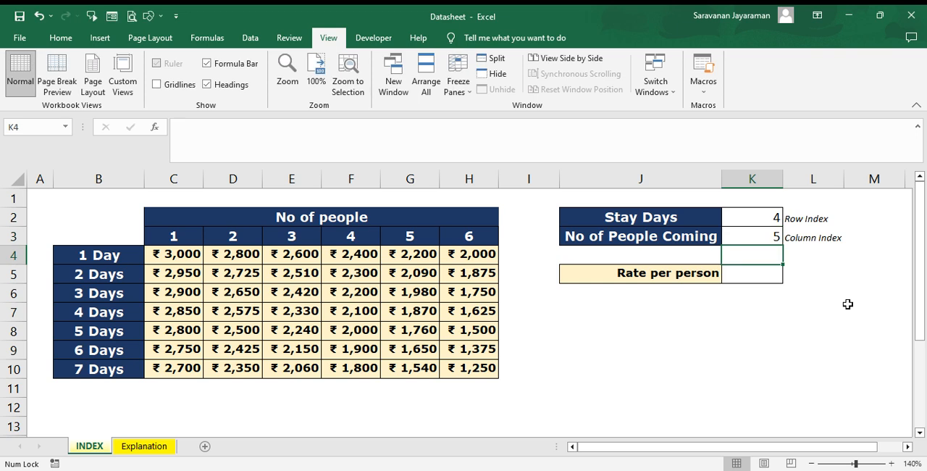
Step: Start an INDEX formula in the Rate per person cell K5 with the rate table C4:H10 as its array
{"action": "key", "text": "Down"}
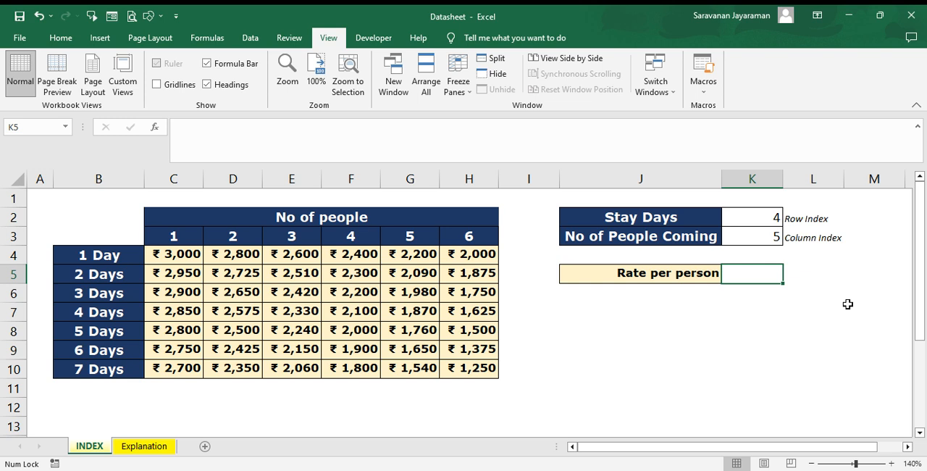
{"action": "type", "text": "="}
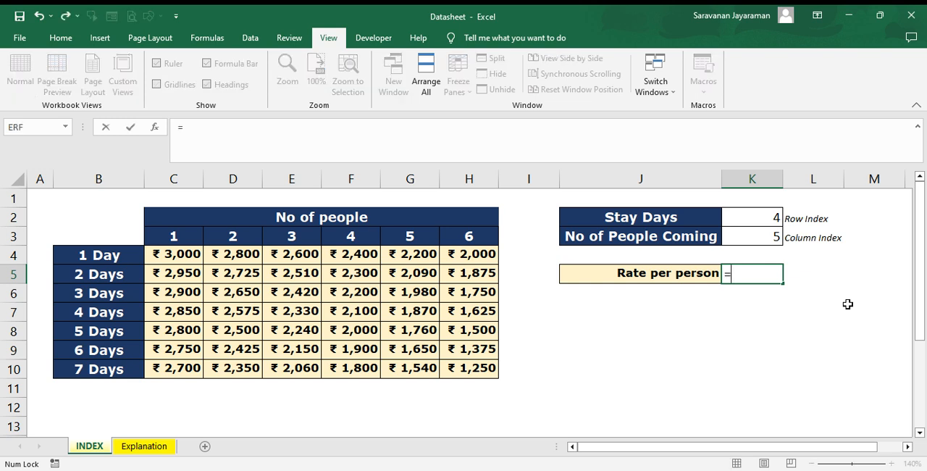
{"action": "type", "text": "inf"}
{"action": "key", "text": "BackSpace"}
{"action": "type", "text": "de"}
{"action": "key", "text": "Tab"}
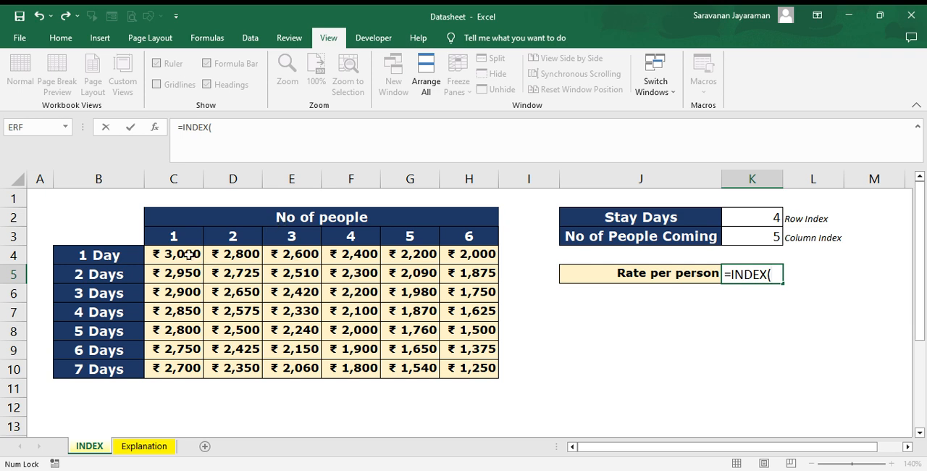
{"action": "left_click", "coordinate": [189, 255]}
{"action": "left_click_drag", "start_coordinate": [195, 263], "coordinate": [463, 367]}
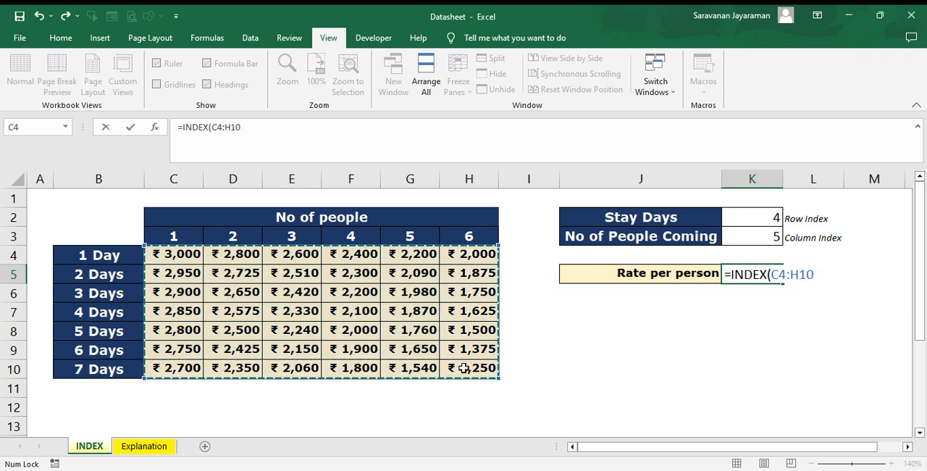
Step: Complete the INDEX formula with K2 as the row number and 5 as the column number
{"action": "type", "text": ","}
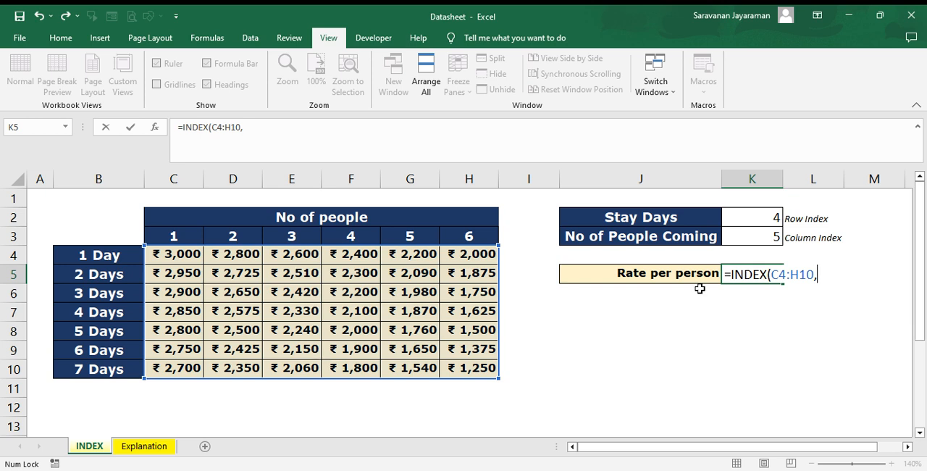
{"action": "left_click", "coordinate": [740, 216]}
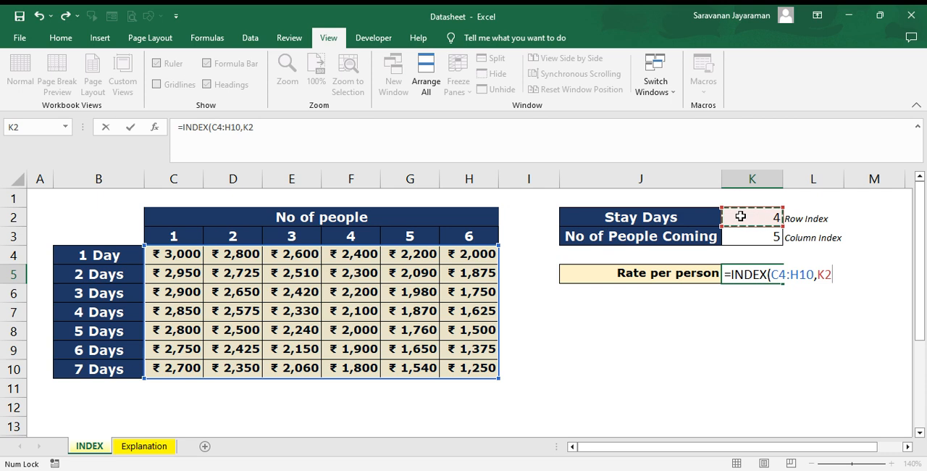
{"action": "type", "text": ","}
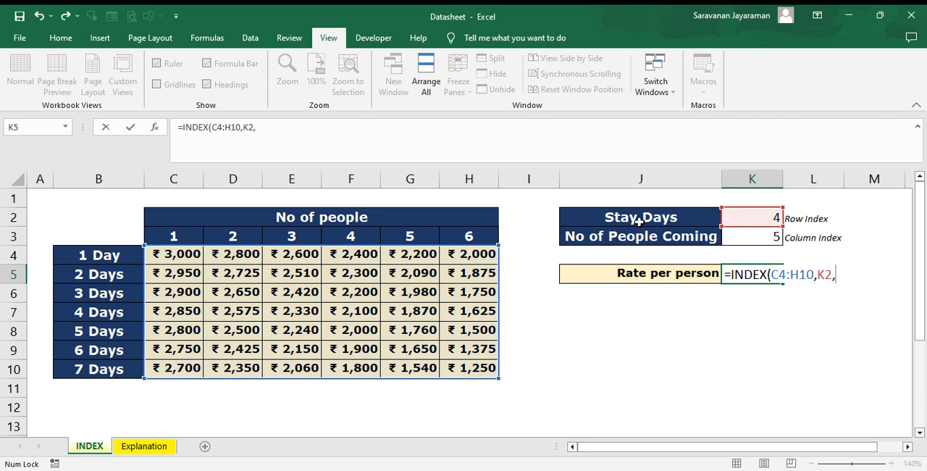
{"action": "type", "text": "5"}
{"action": "type", "text": ")"}
{"action": "key", "text": "Return"}
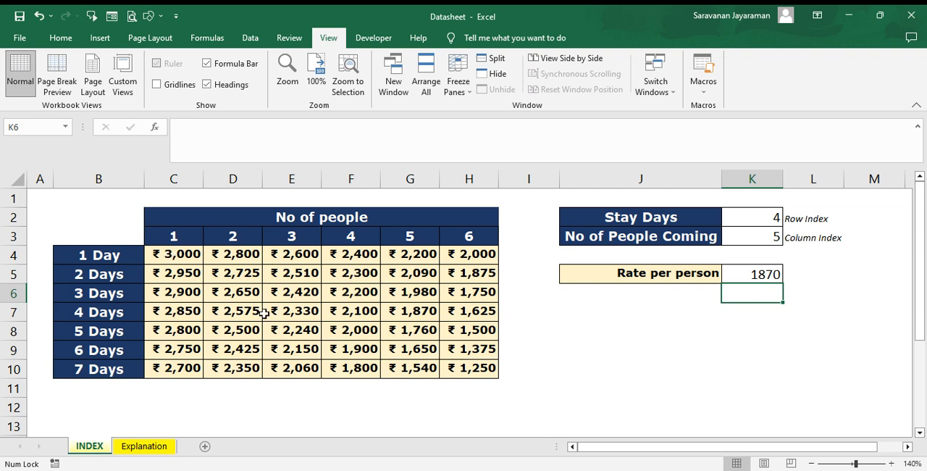
Step: Set Stay Days in K2 to 6 to test the rate formula
{"action": "left_click", "coordinate": [769, 218]}
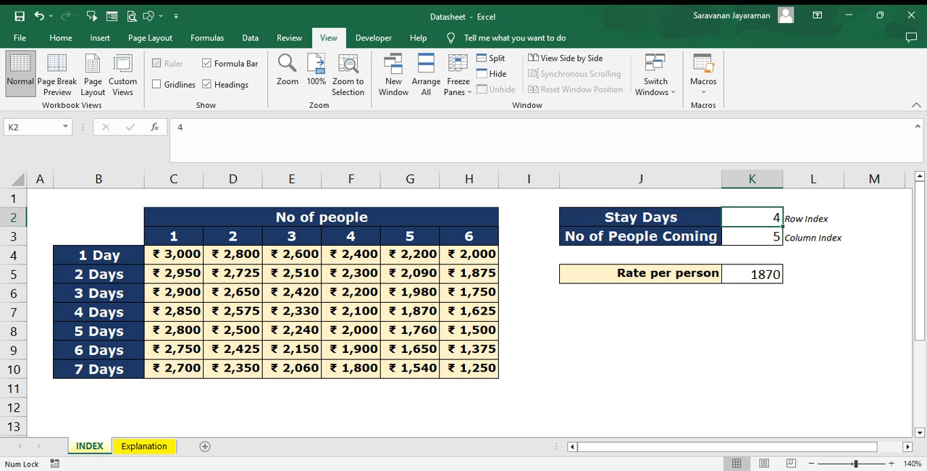
{"action": "type", "text": "6"}
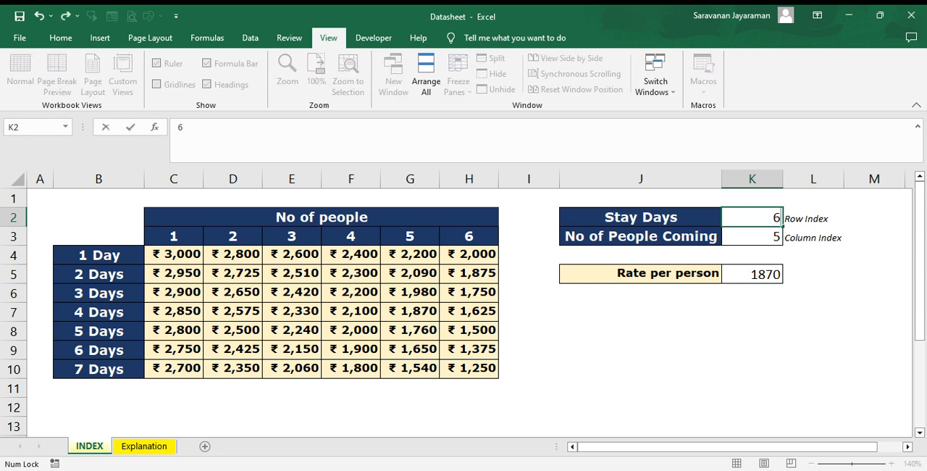
{"action": "key", "text": "ctrl+Return"}
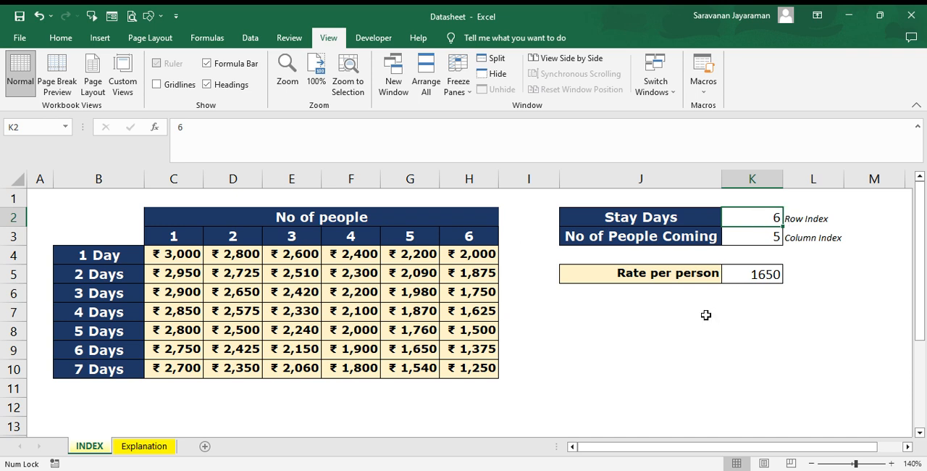
Step: Set Stay Days to 3 and No of People Coming to 2
{"action": "type", "text": "3"}
{"action": "key", "text": "Return"}
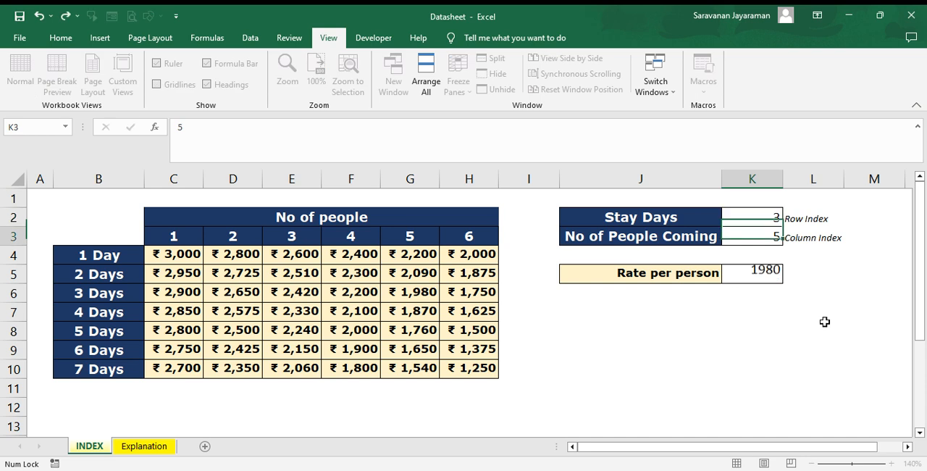
{"action": "type", "text": "2"}
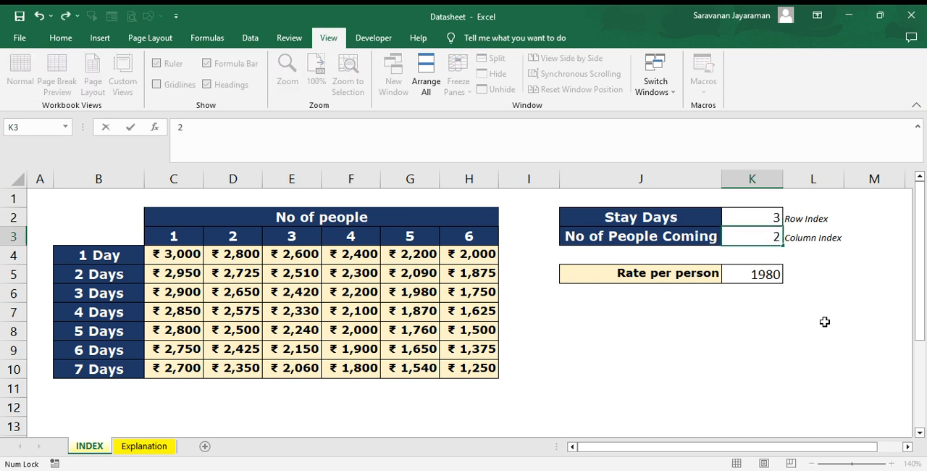
{"action": "key", "text": "Return"}
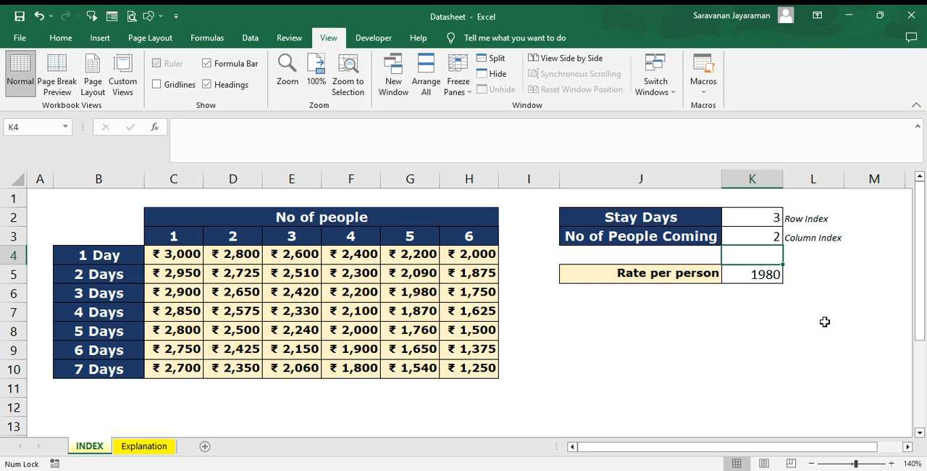
Step: Edit the formula in K5 so that its column number refers to cell K3
{"action": "key", "text": "Down"}
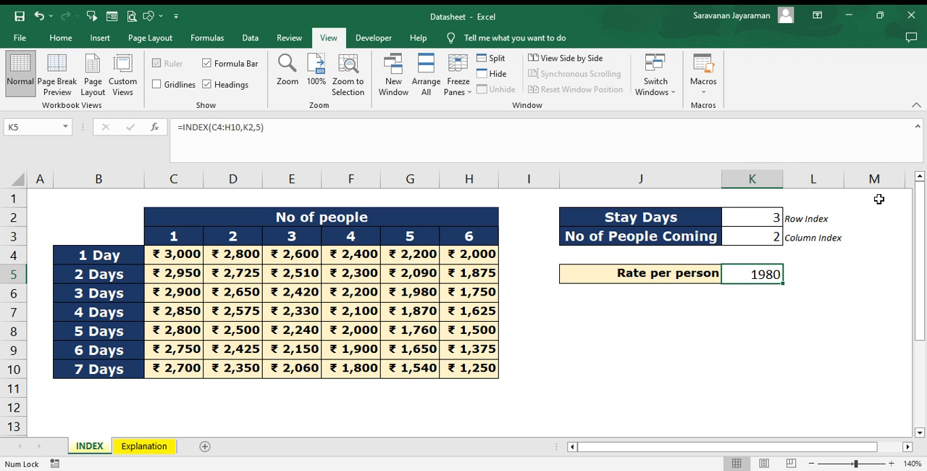
{"action": "key", "text": "F2"}
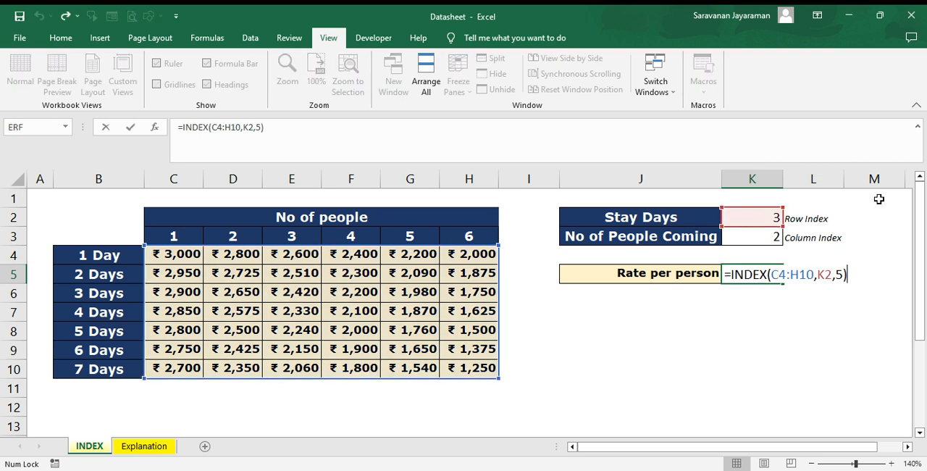
{"action": "key", "text": "Left"}
{"action": "key", "text": "Left"}
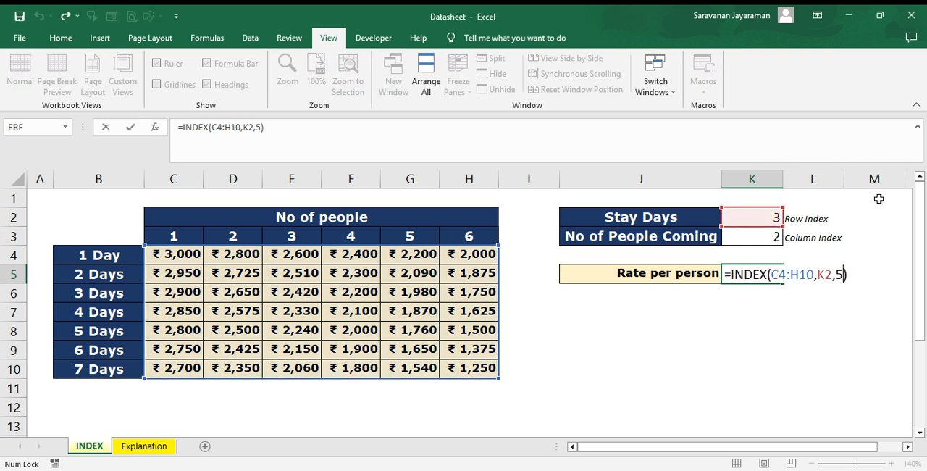
{"action": "key", "text": "Delete"}
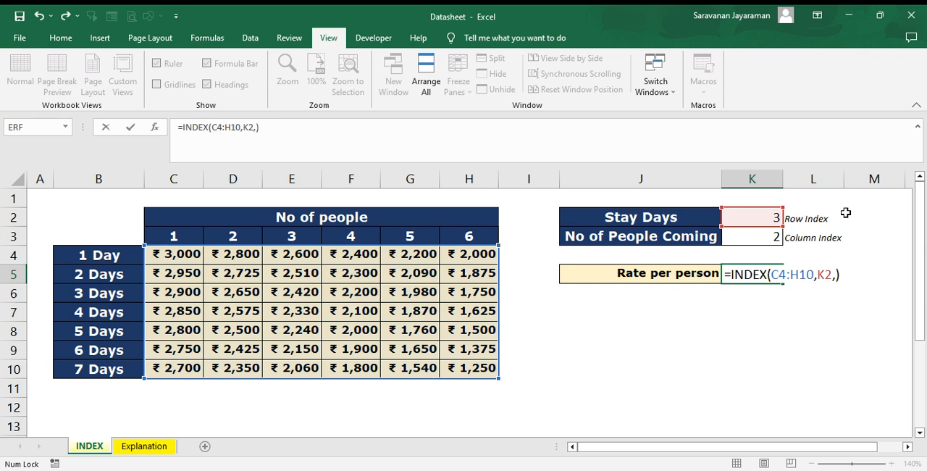
{"action": "left_click", "coordinate": [753, 236]}
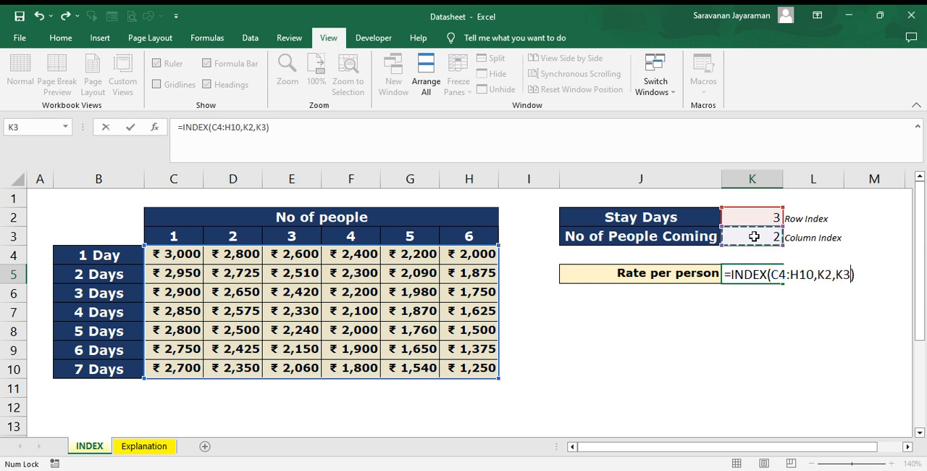
{"action": "key", "text": "Return"}
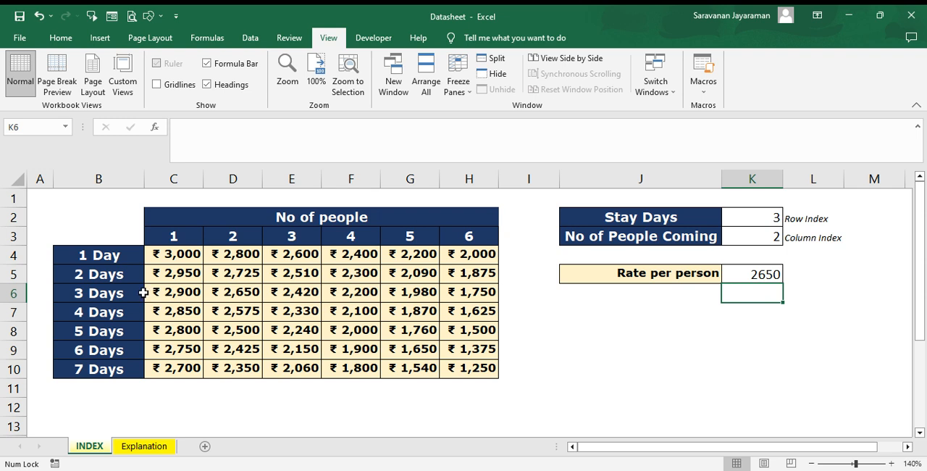
Step: Check the 3 Days rate for 2 people in the table and set the row argument of the K5 formula to the constant 3
{"action": "left_click", "coordinate": [244, 291]}
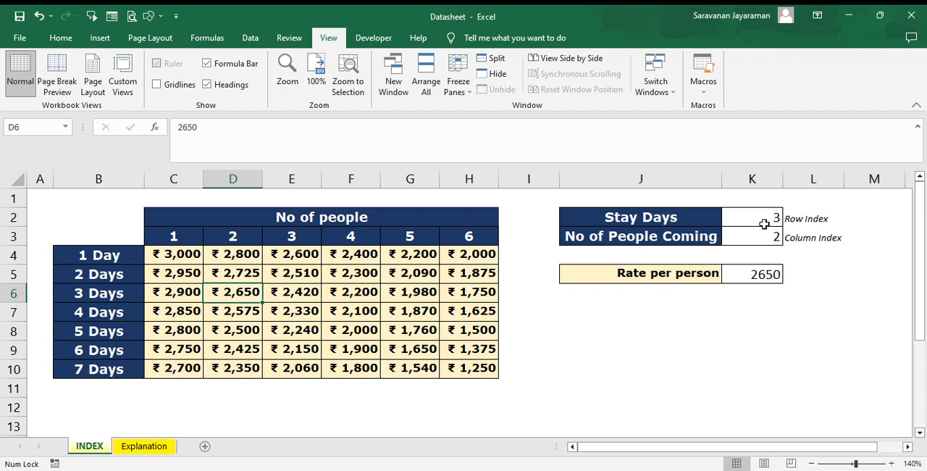
{"action": "left_click", "coordinate": [748, 273]}
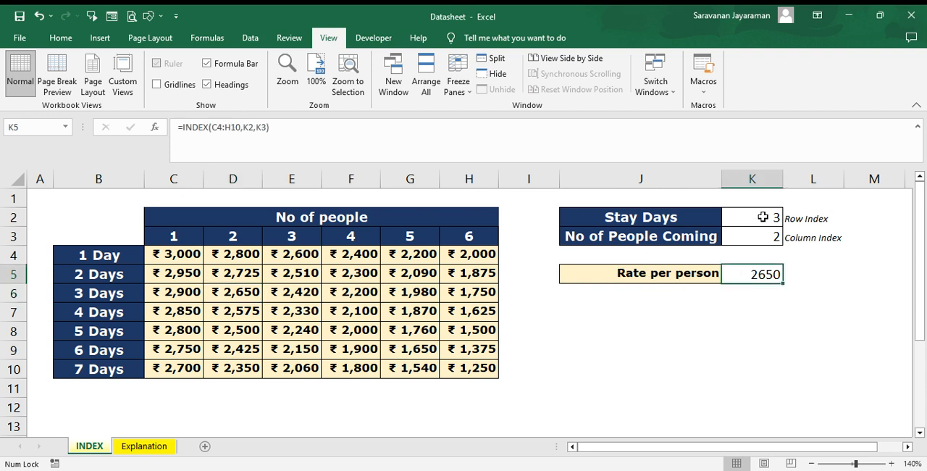
{"action": "key", "text": "F2"}
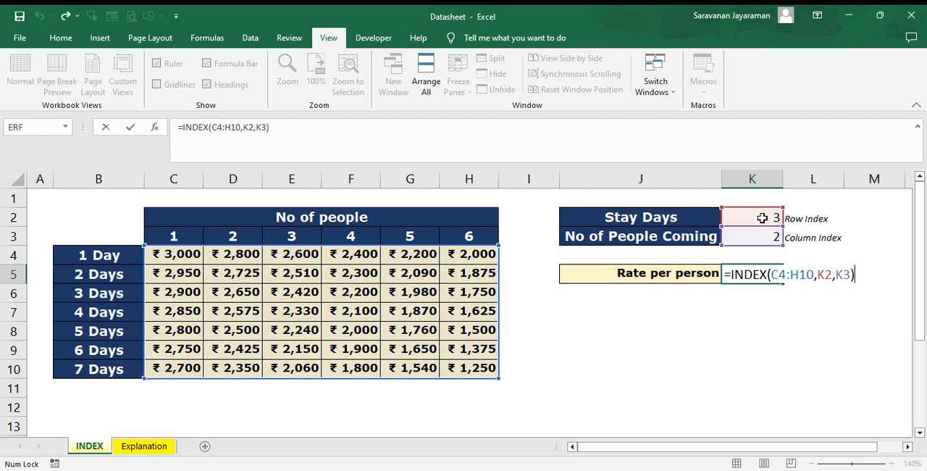
{"action": "key", "text": "Left"}
{"action": "key", "text": "Left"}
{"action": "key", "text": "Left"}
{"action": "key", "text": "Left"}
{"action": "key", "text": "BackSpace"}
{"action": "key", "text": "BackSpace"}
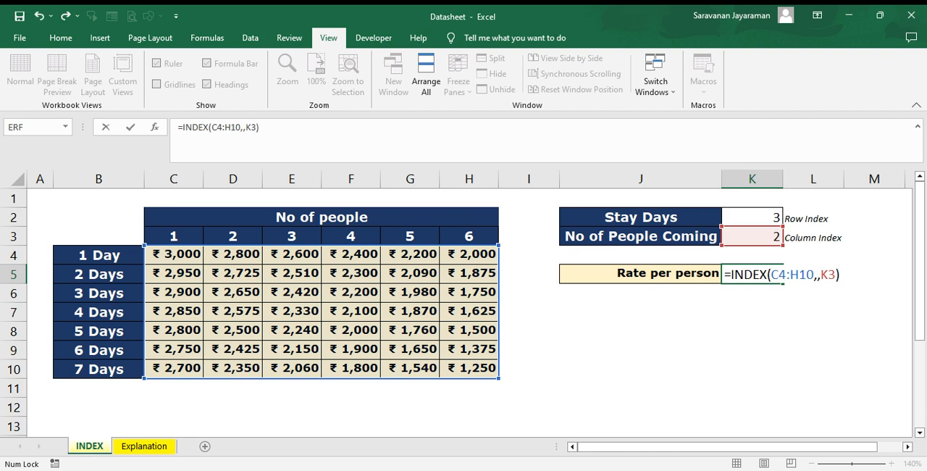
{"action": "type", "text": "3"}
{"action": "key", "text": "Right"}
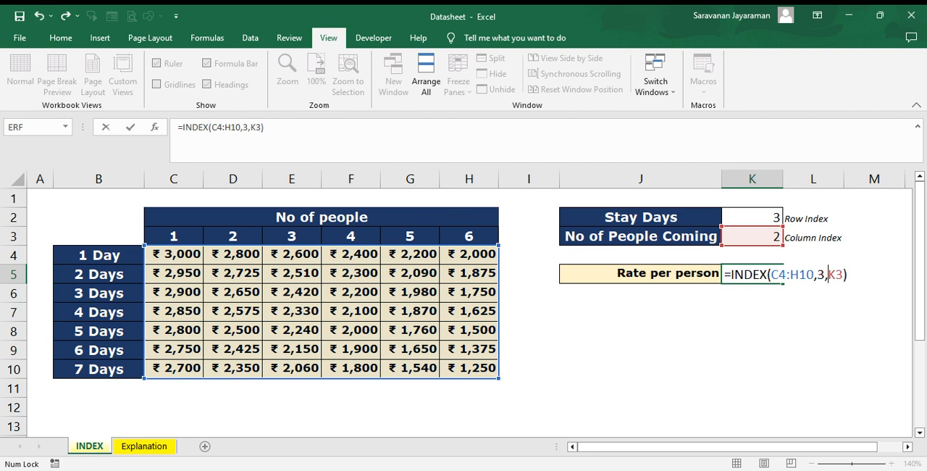
Step: Set the column argument to the constant 2, making the K5 formula =INDEX(C4:H10,3,2)
{"action": "type", "text": "2"}
{"action": "key", "text": "Delete"}
{"action": "key", "text": "Delete"}
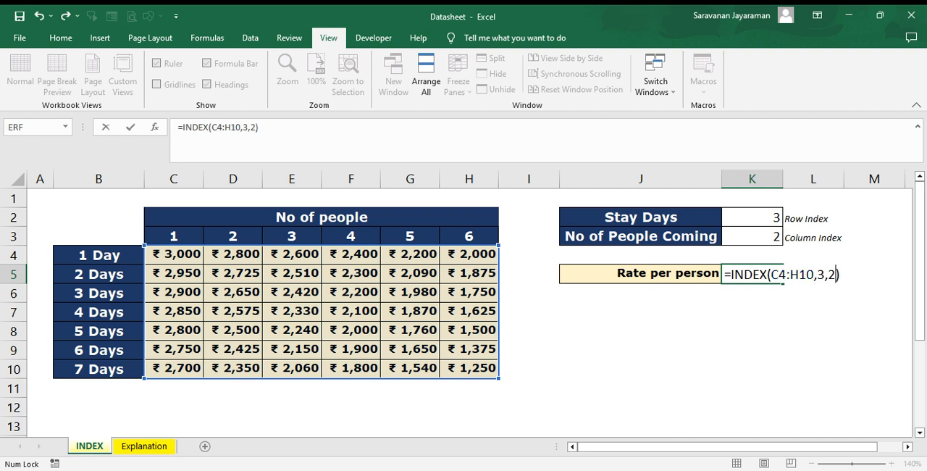
{"action": "key", "text": "Return"}
{"action": "key", "text": "Up"}
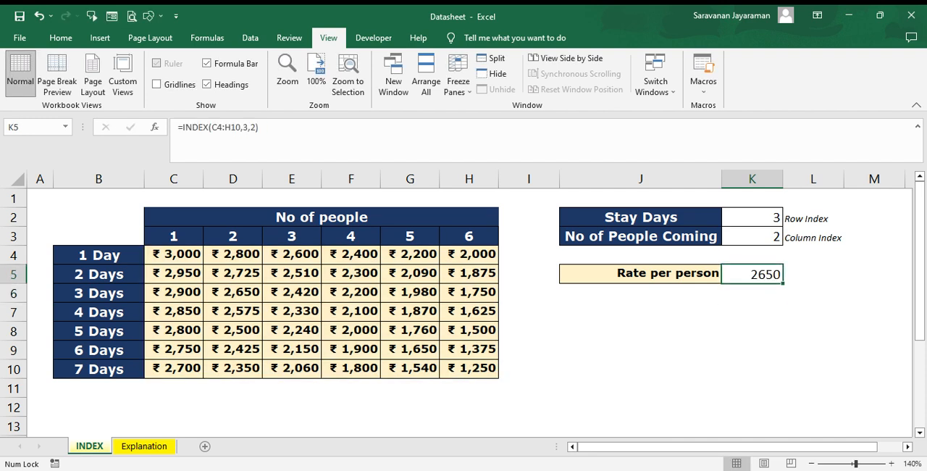